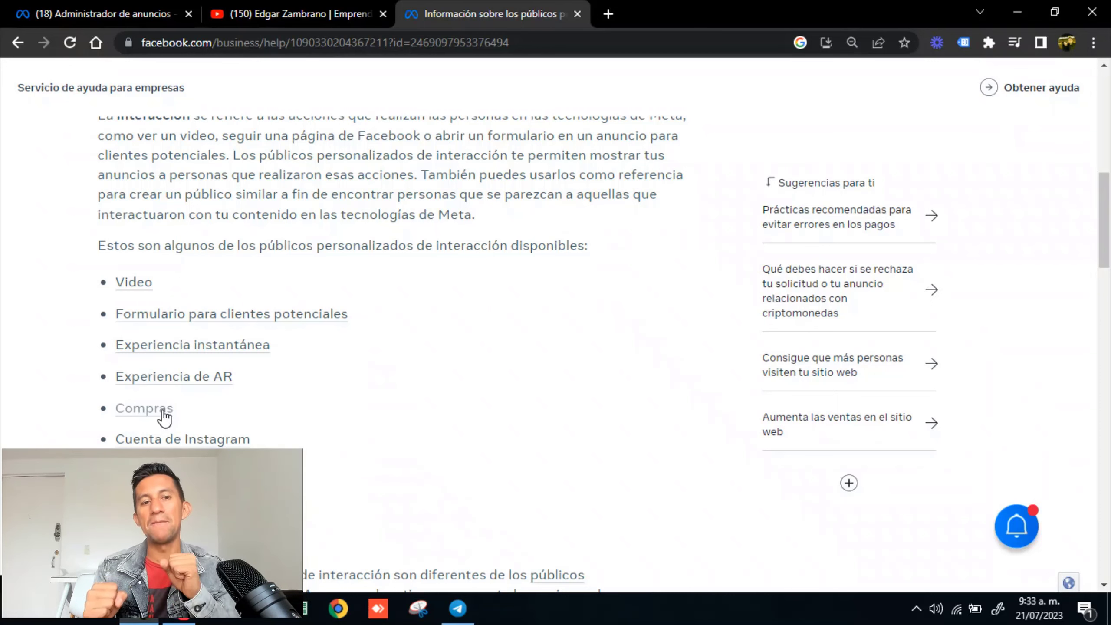
# Switch from the help article to Meta Ads Manager and open the ad account's audiences page (Públicos)
pyautogui.scroll(-2, 165, 417)
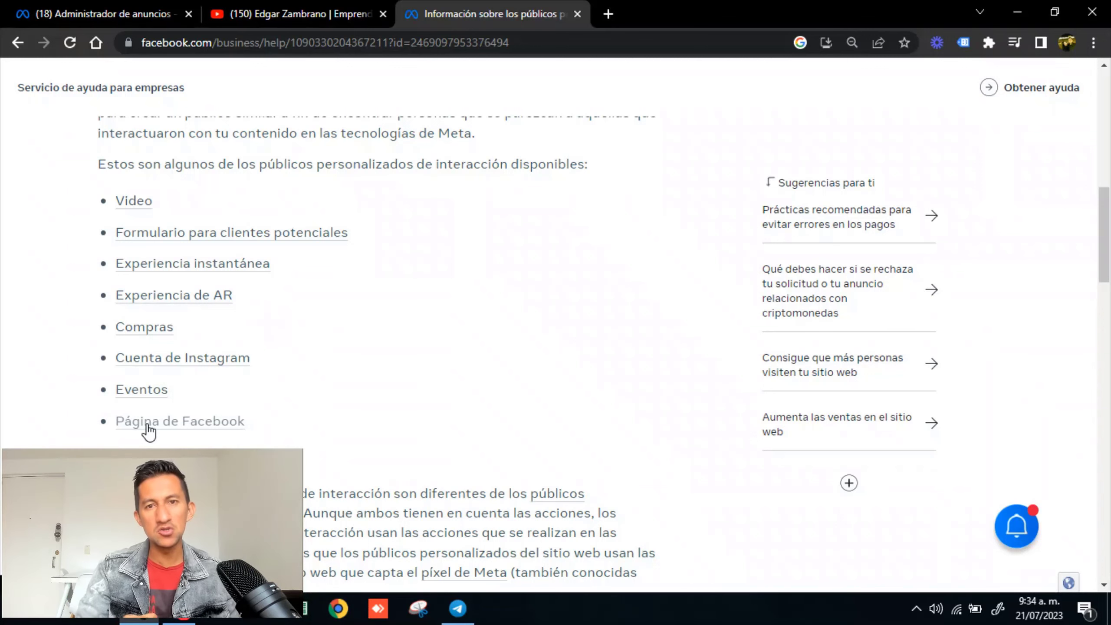
pyautogui.click(61, 2)
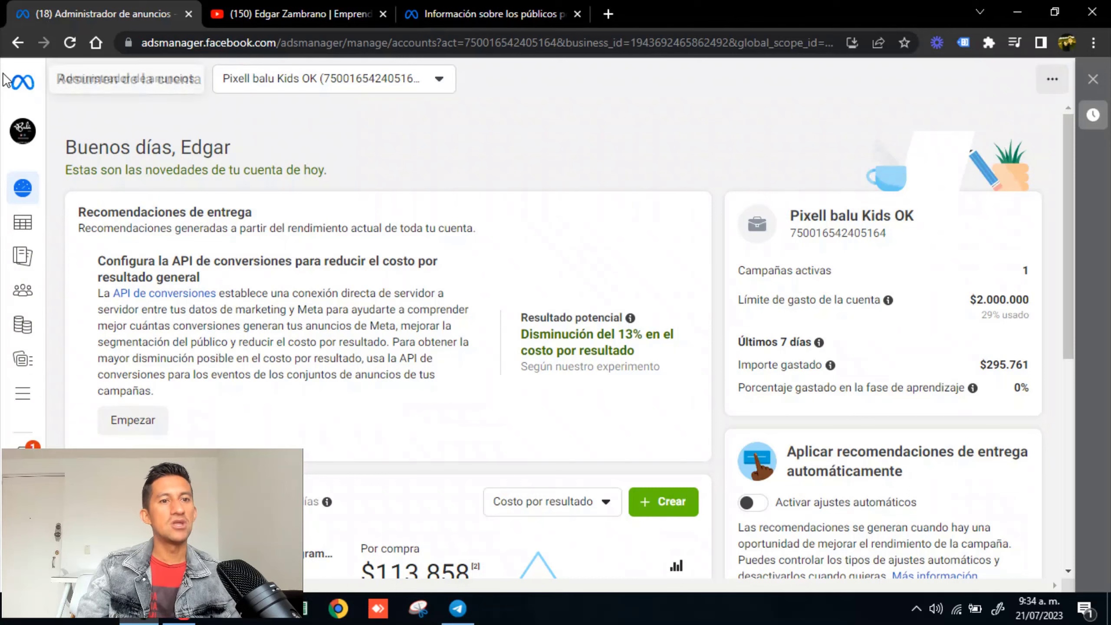
pyautogui.moveTo(41, 267)
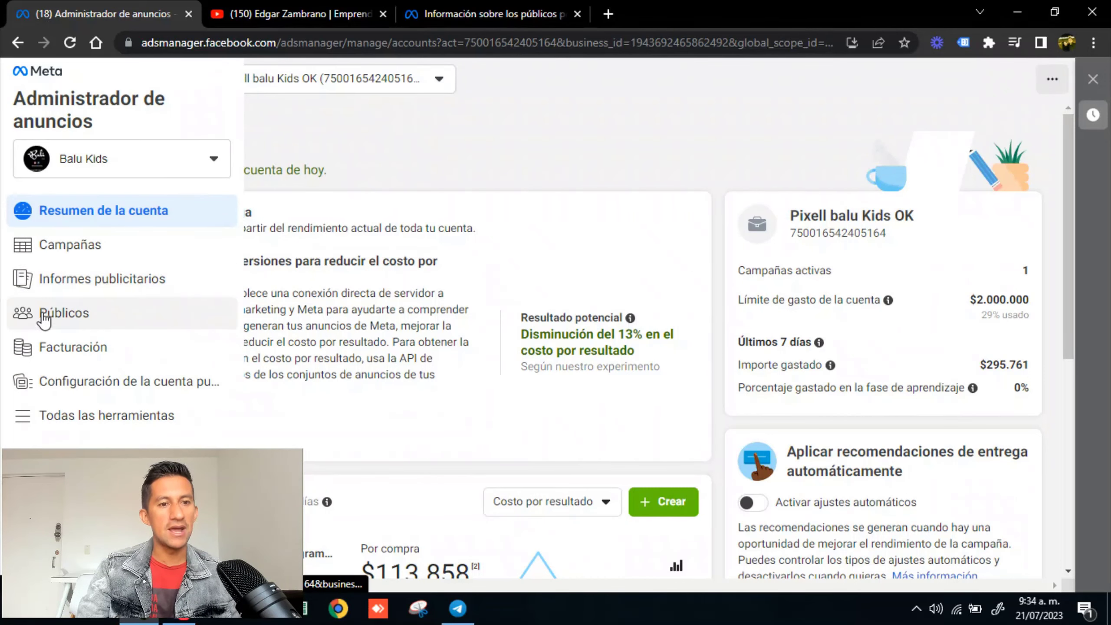
pyautogui.click(61, 315)
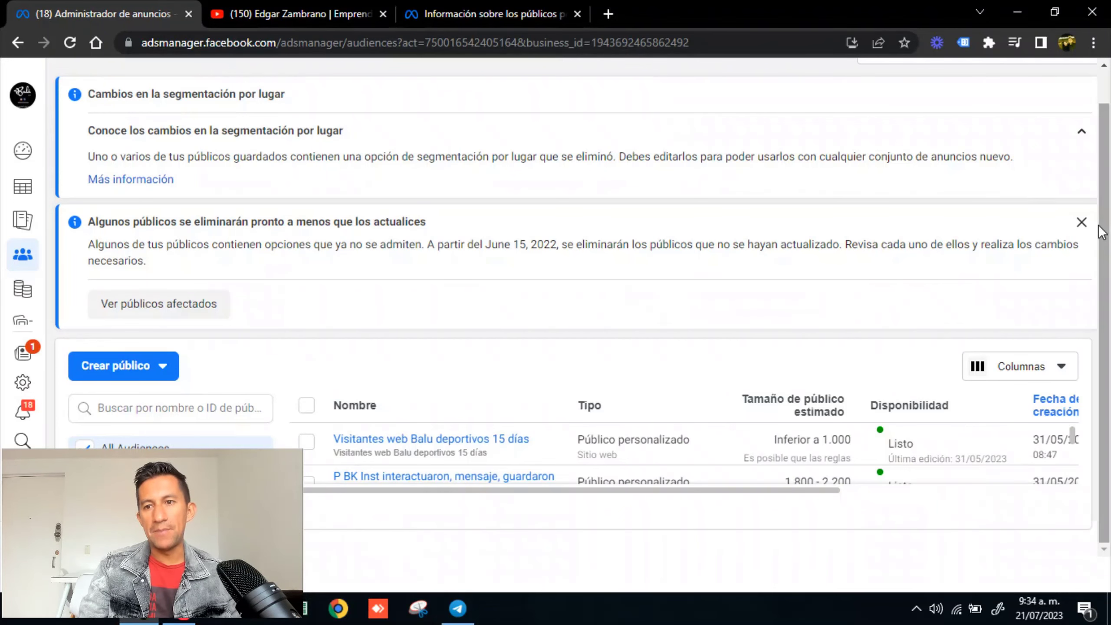
# Dismiss the notice about audiences being deleted soon, collapse the location segmentation notice, and look through the existing audience list
pyautogui.click(1080, 222)
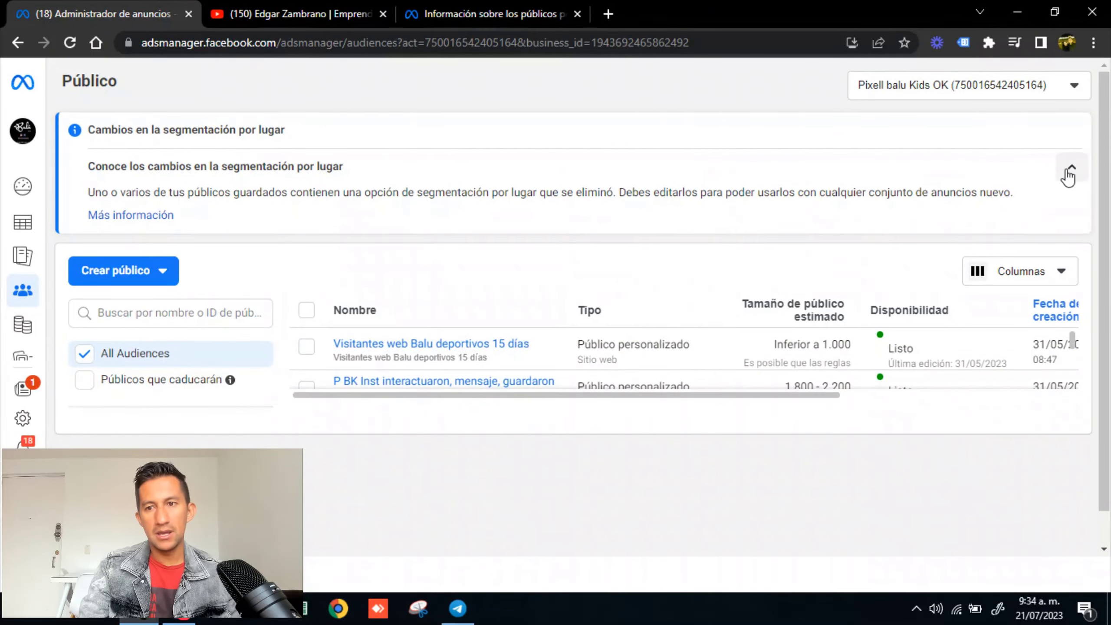
pyautogui.click(1071, 160)
pyautogui.scroll(-1, 1023, 205)
pyautogui.moveTo(787, 313); pyautogui.dragTo(1061, 380)
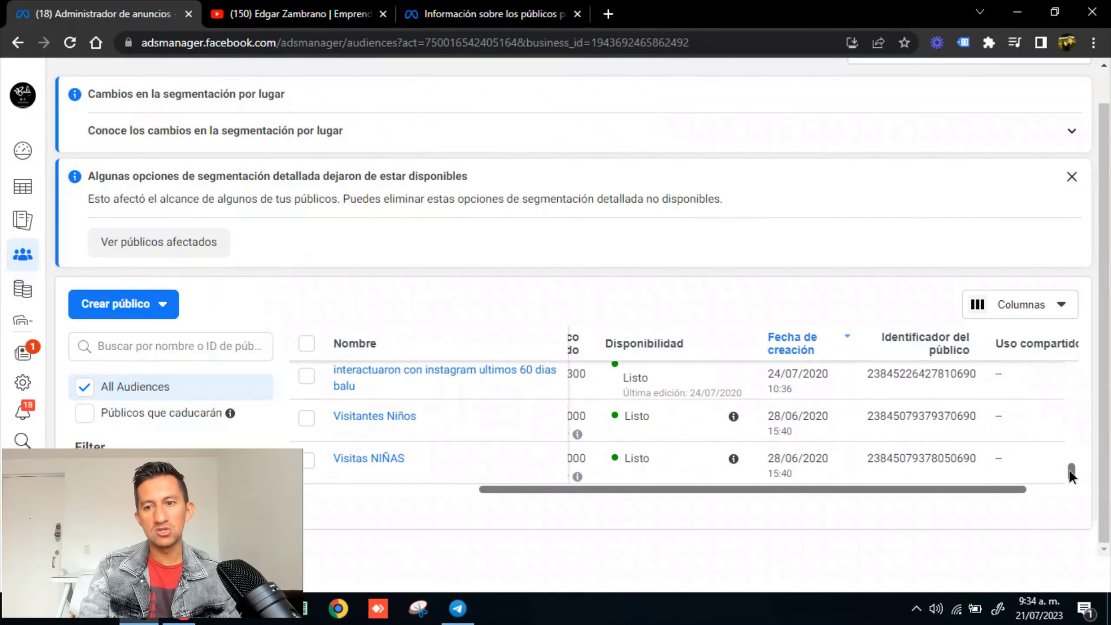
pyautogui.moveTo(1069, 469); pyautogui.dragTo(1071, 351)
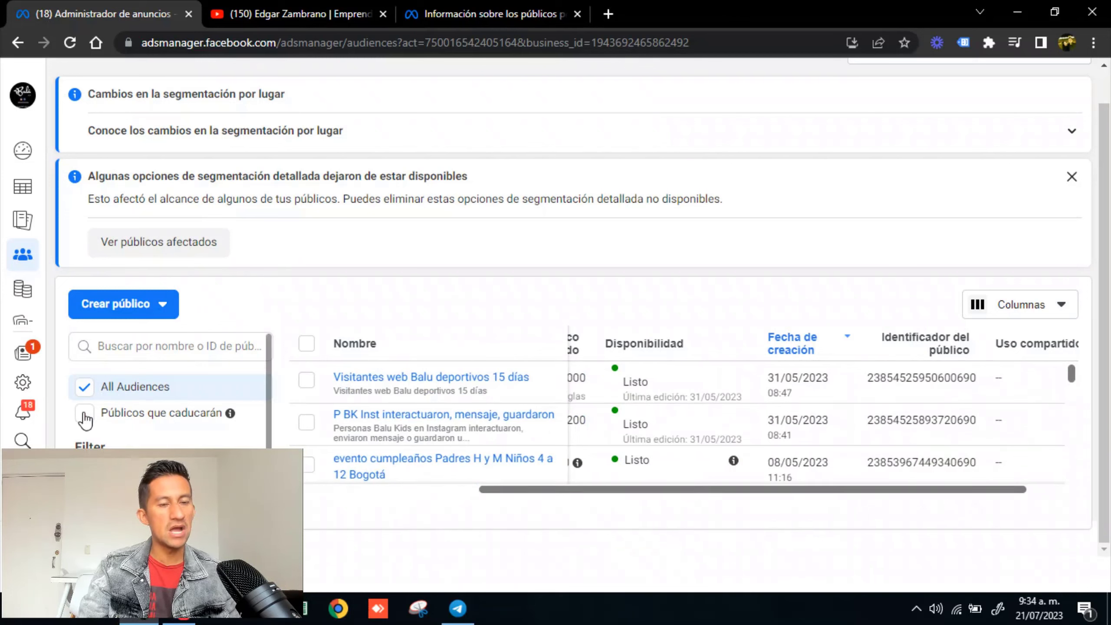
# Start a new custom audience (Público personalizado) with Video as its Meta source
pyautogui.click(114, 306)
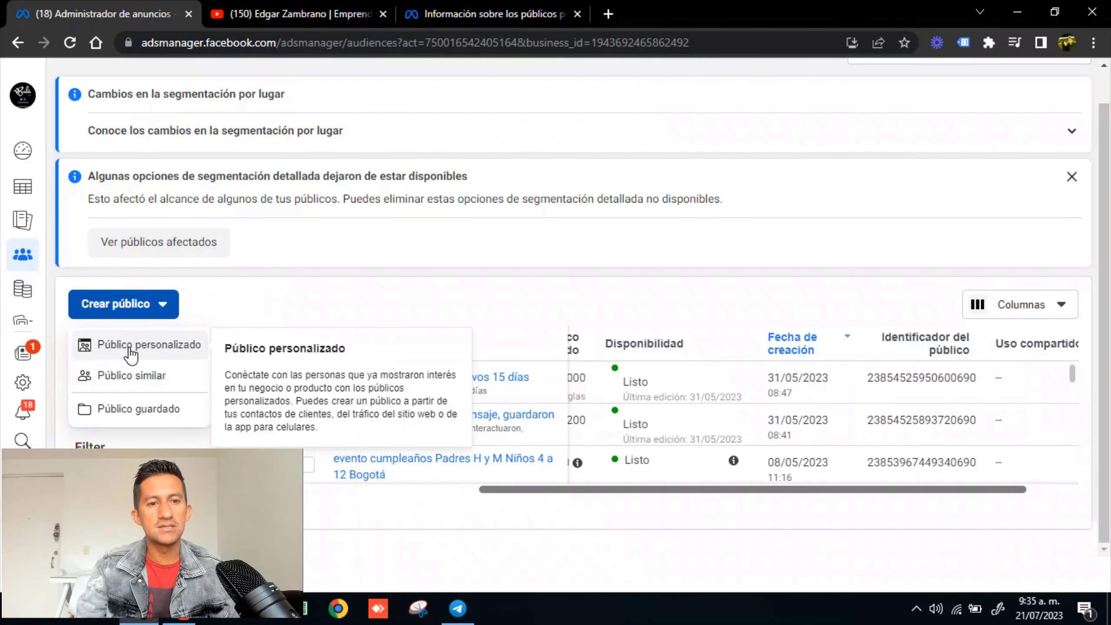
pyautogui.click(160, 346)
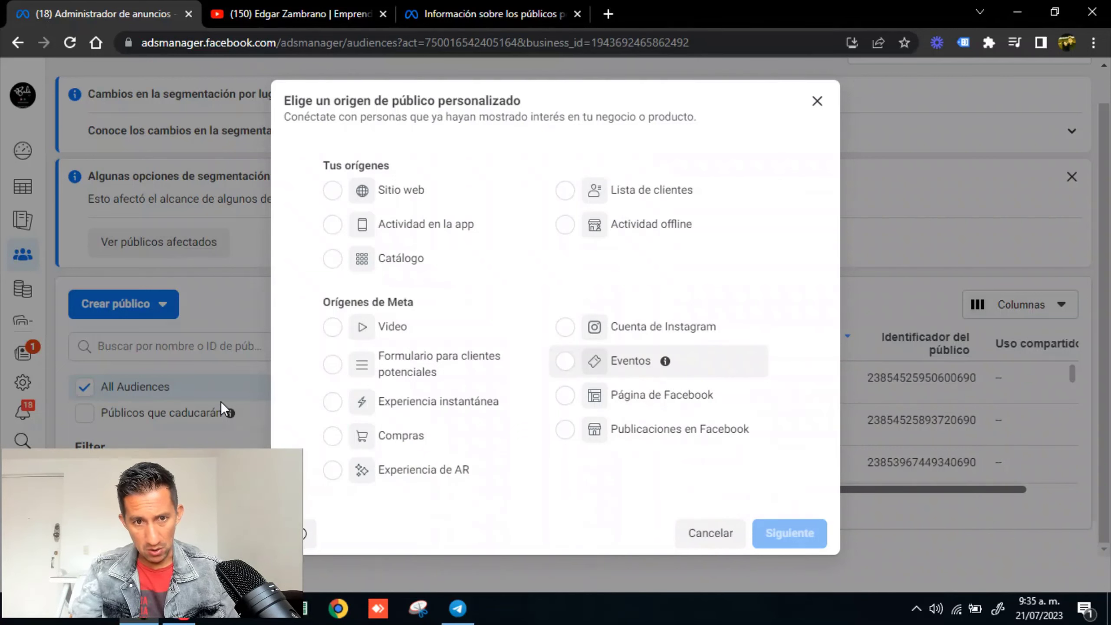
pyautogui.click(334, 329)
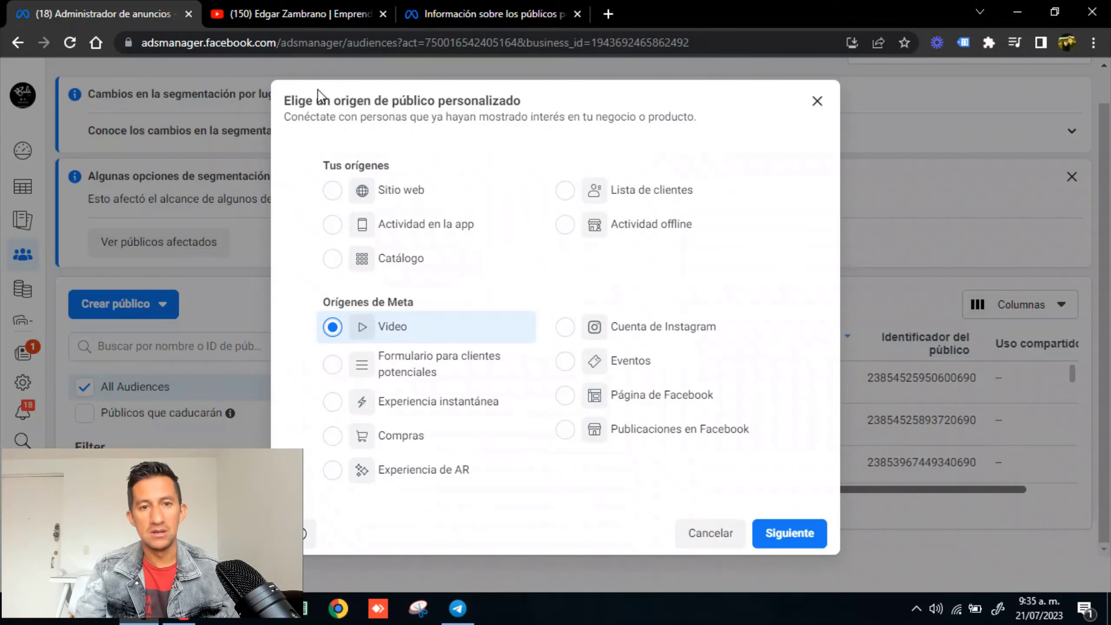
pyautogui.click(800, 538)
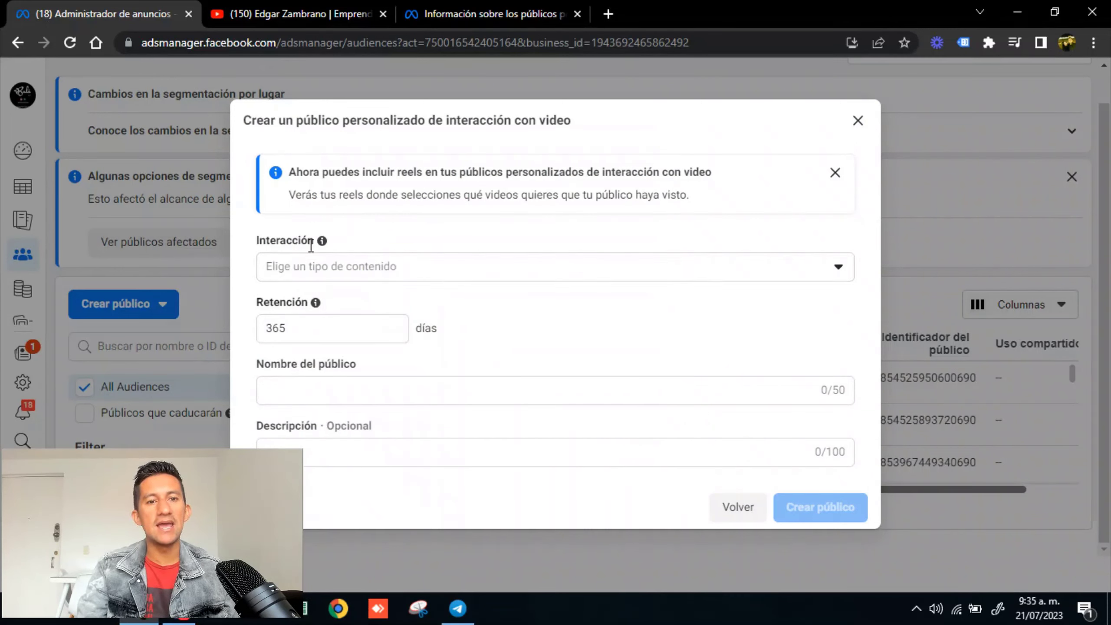
# Set the audience's interaction to people who viewed 75% of the video (Personas que vieron el 75% de tu video)
pyautogui.click(400, 278)
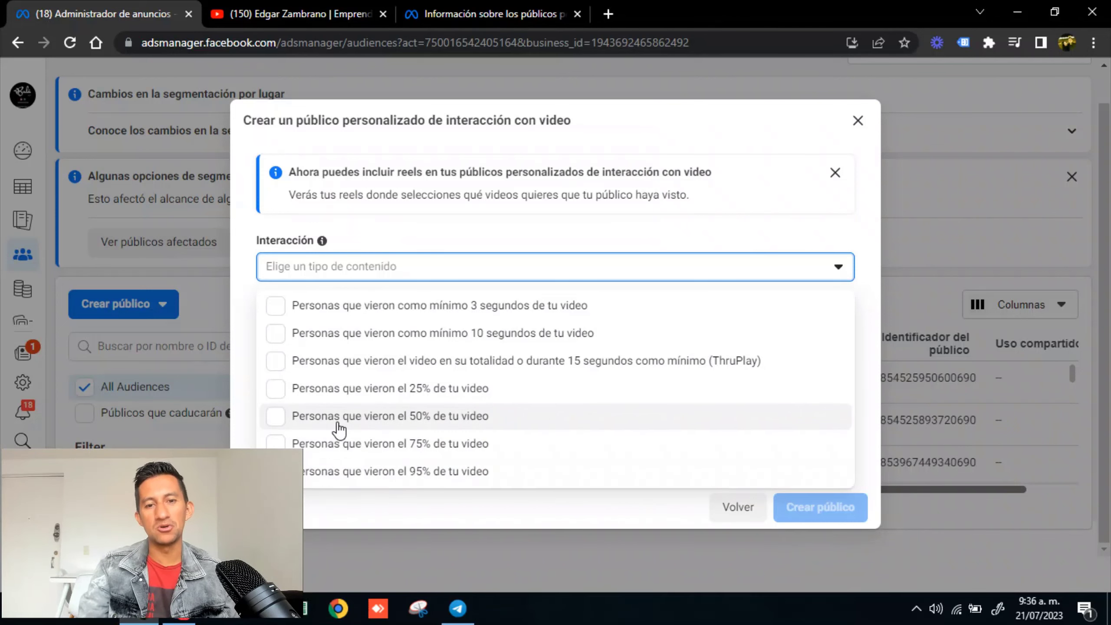
pyautogui.click(284, 444)
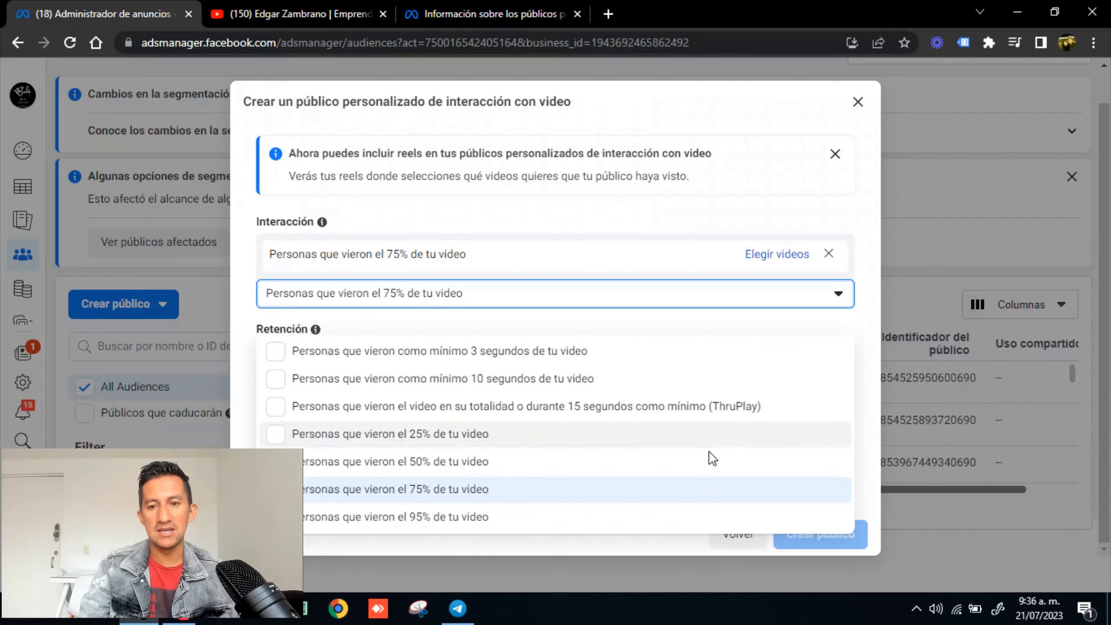
pyautogui.click(459, 490)
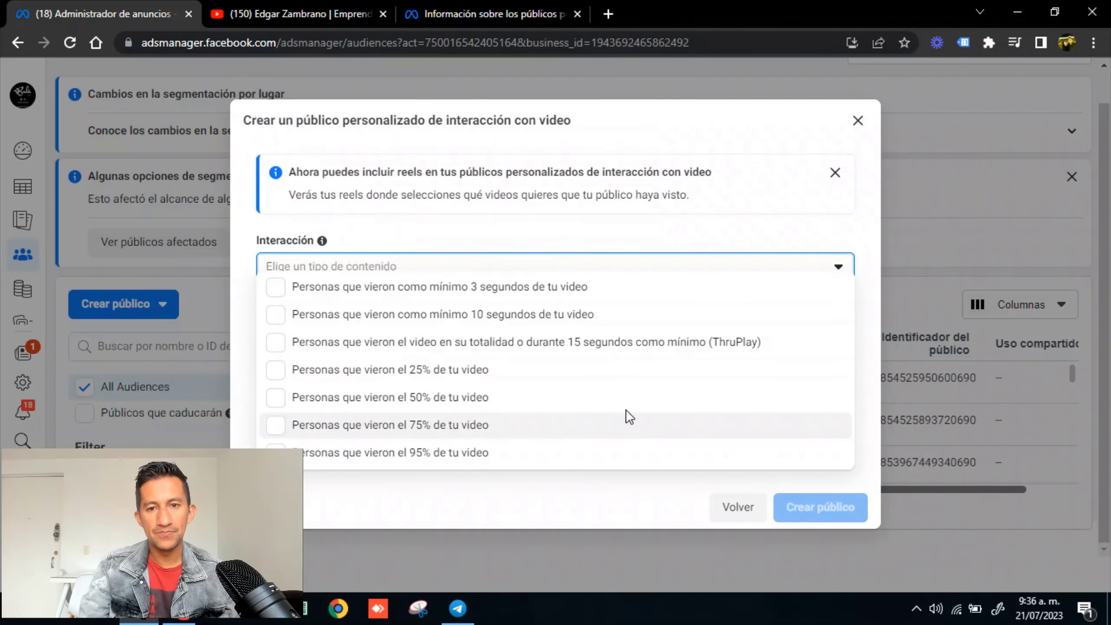
pyautogui.click(275, 425)
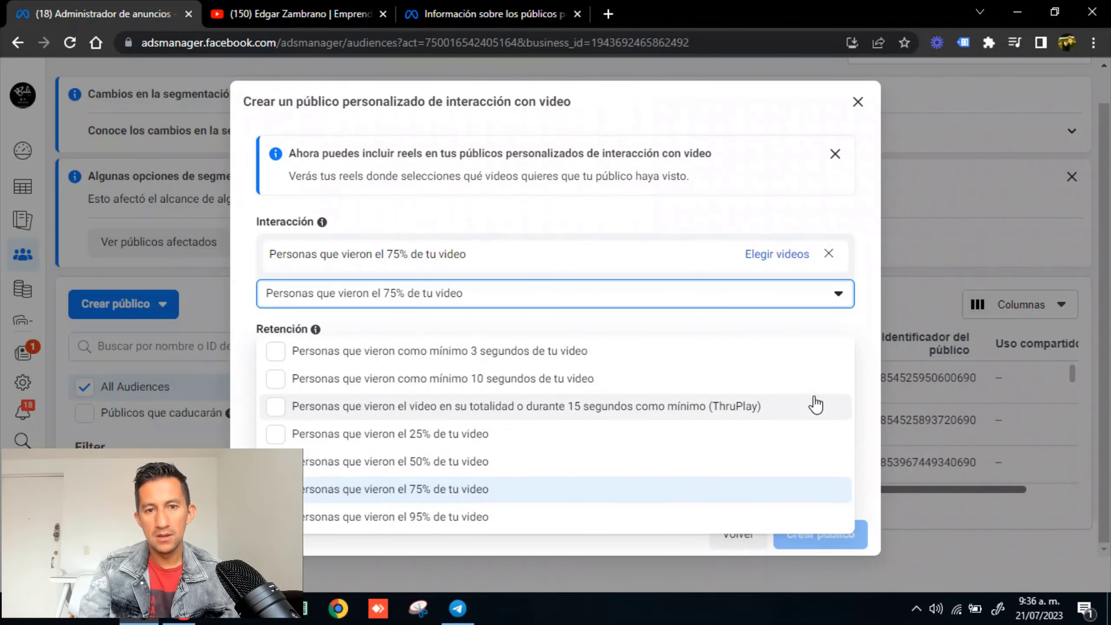
pyautogui.click(875, 327)
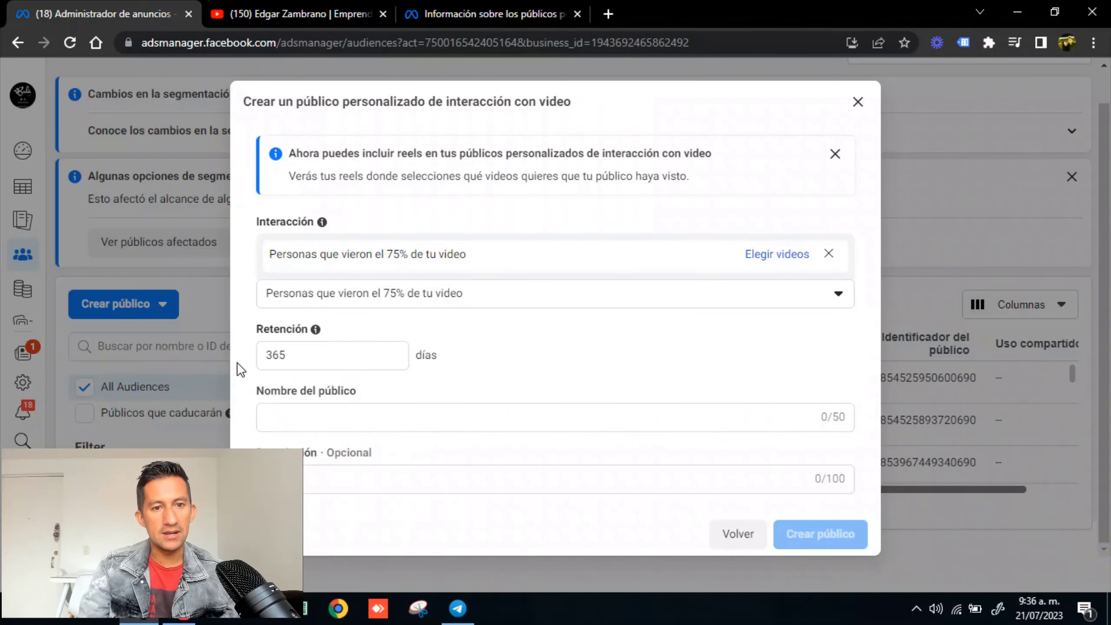
# Set the video audience's retention to 30 days
pyautogui.click(325, 356)
pyautogui.press('BackSpace')
pyautogui.press('BackSpace')
pyautogui.press('BackSpace')
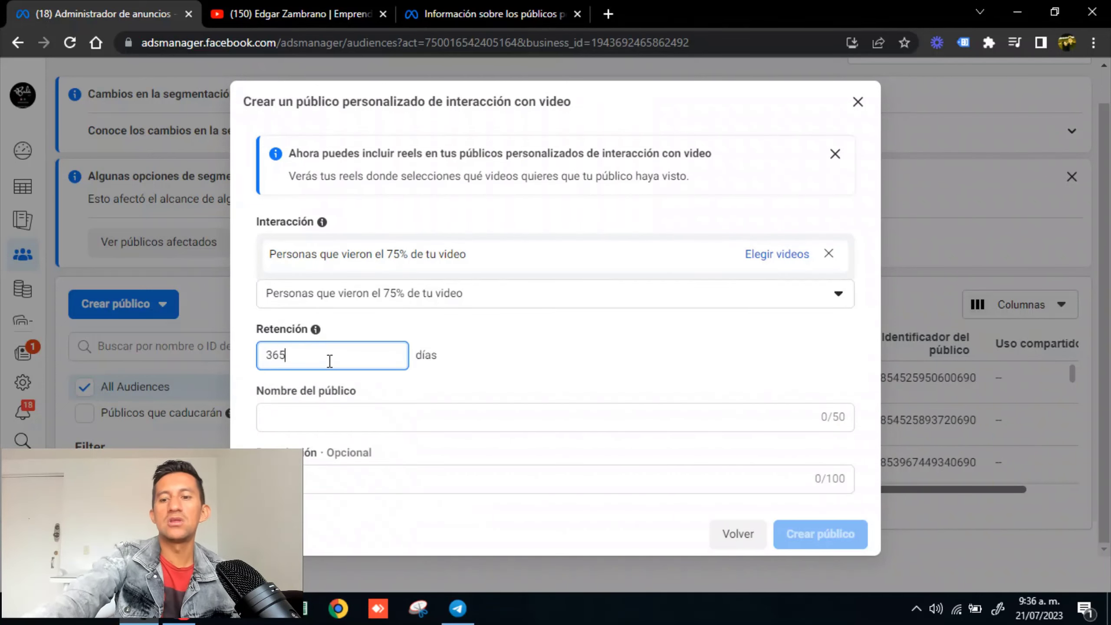
pyautogui.write('30')
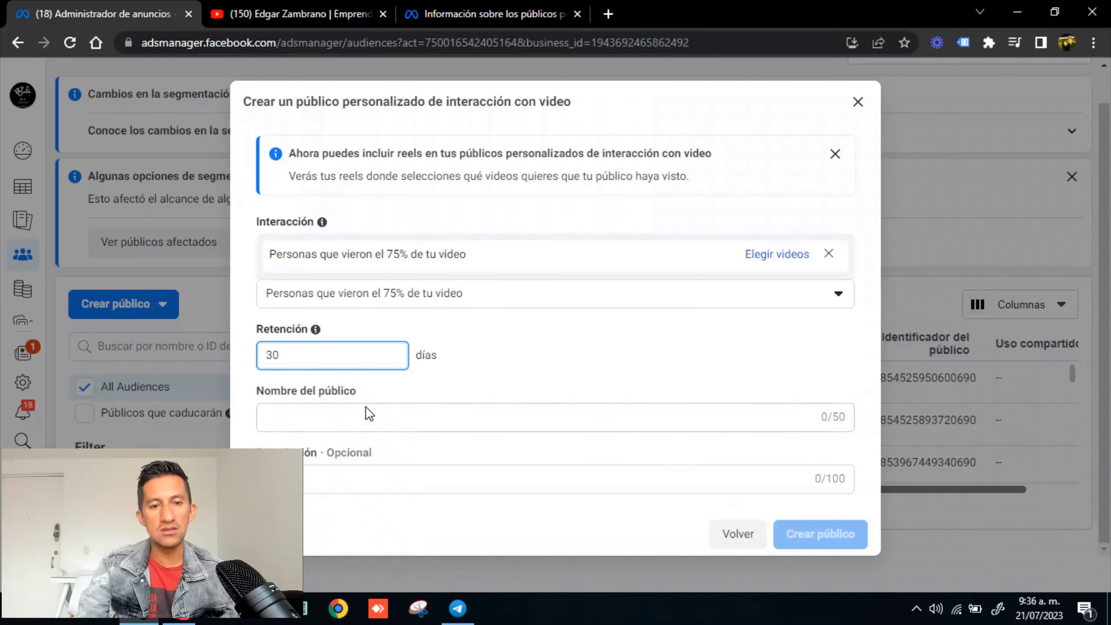
# Name the audience "personas vieron reel ultimos 30 dias 75%" and copy the same text into its description
pyautogui.click(375, 415)
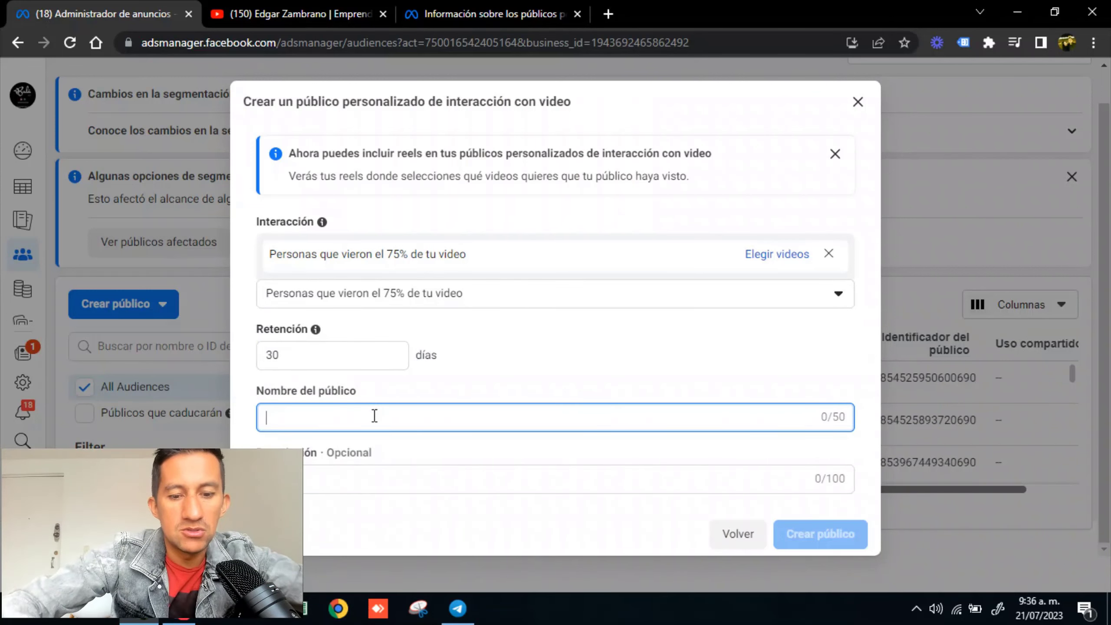
pyautogui.write('person')
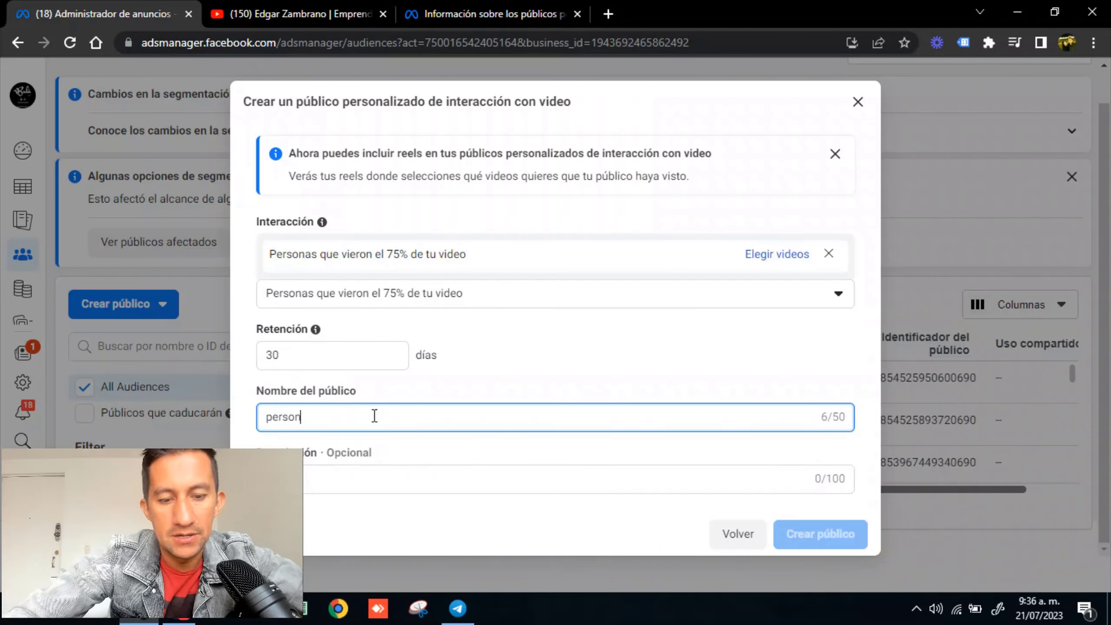
pyautogui.write('as vieron reel ultimos 30 dias 75%')
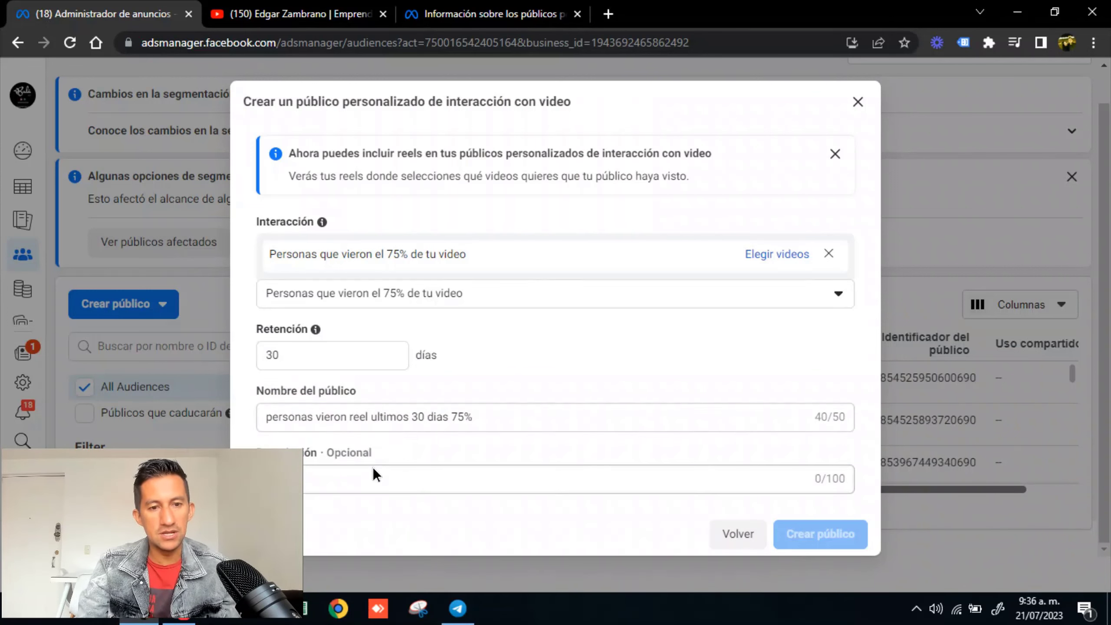
pyautogui.moveTo(473, 416); pyautogui.dragTo(233, 426)
pyautogui.hotkey('ctrl', 'c')
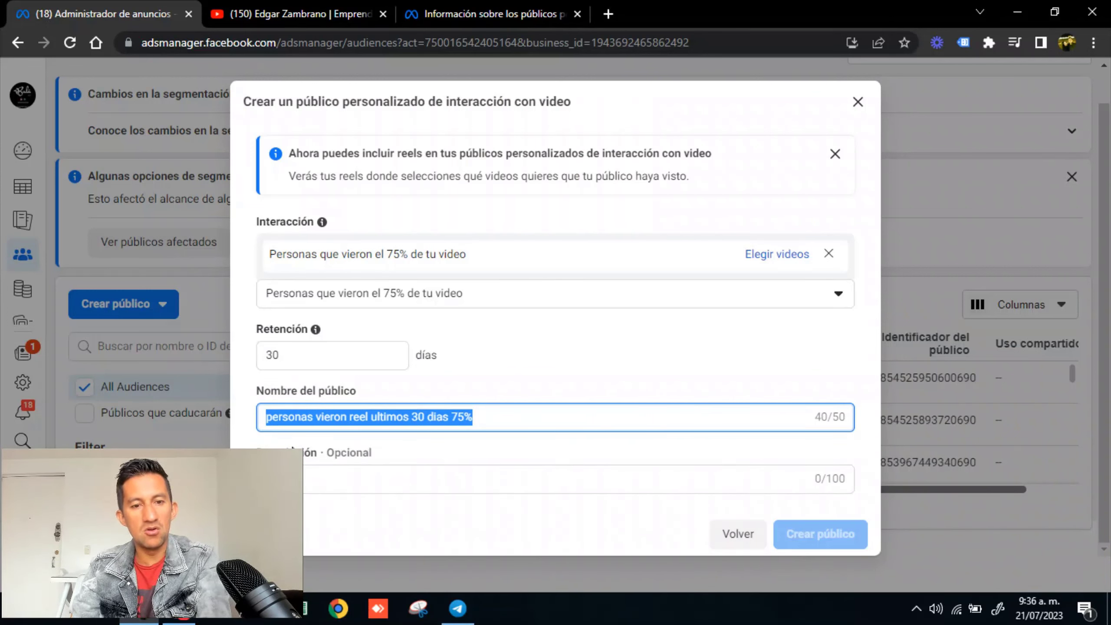
pyautogui.click(337, 481)
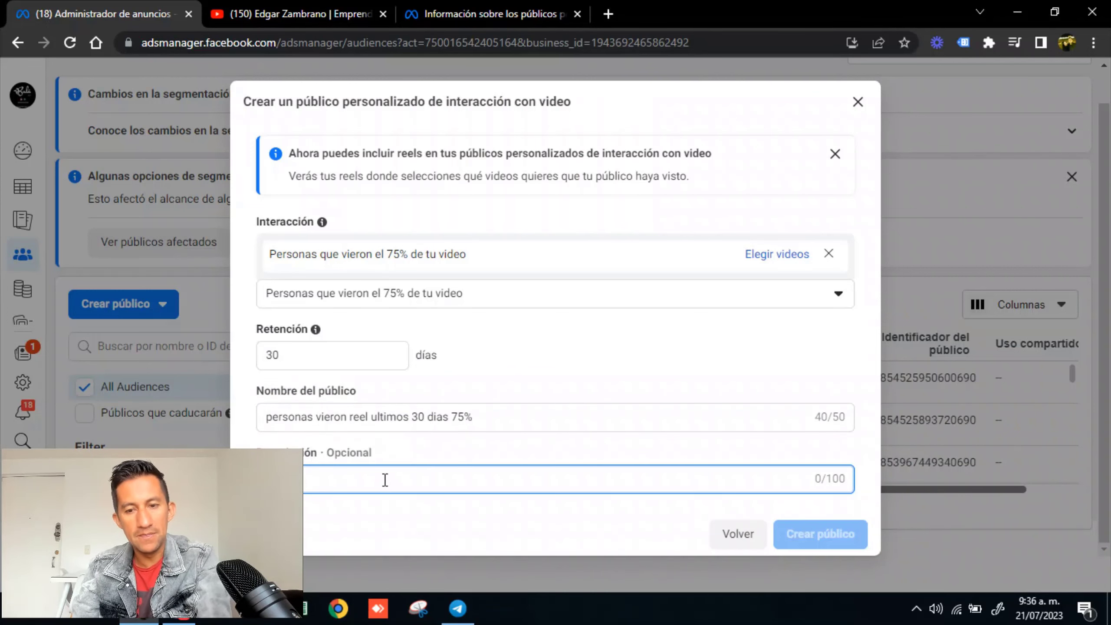
pyautogui.hotkey('ctrl', 'v')
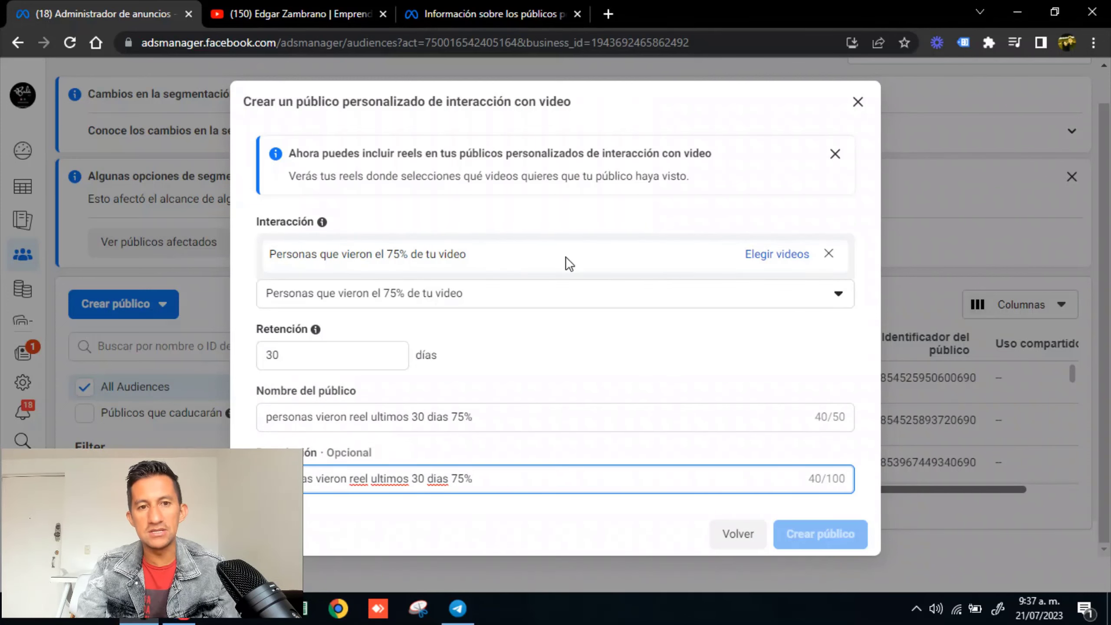
# Open the video selection for the 75% interaction and list the videos of the Instagram business profile balukidscolombia
pyautogui.click(775, 258)
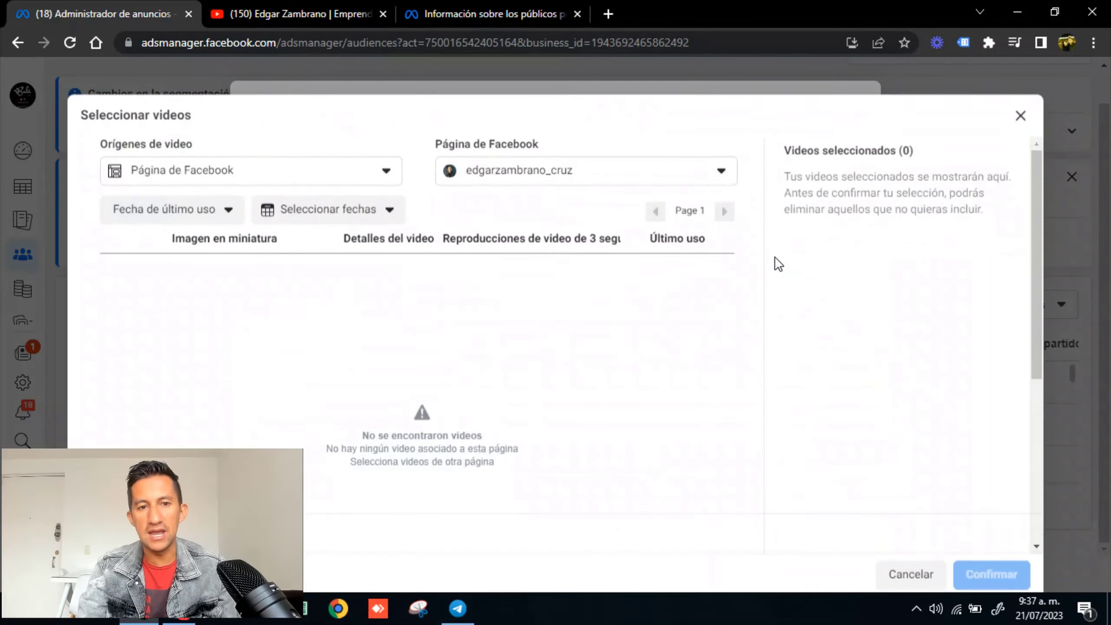
pyautogui.click(284, 177)
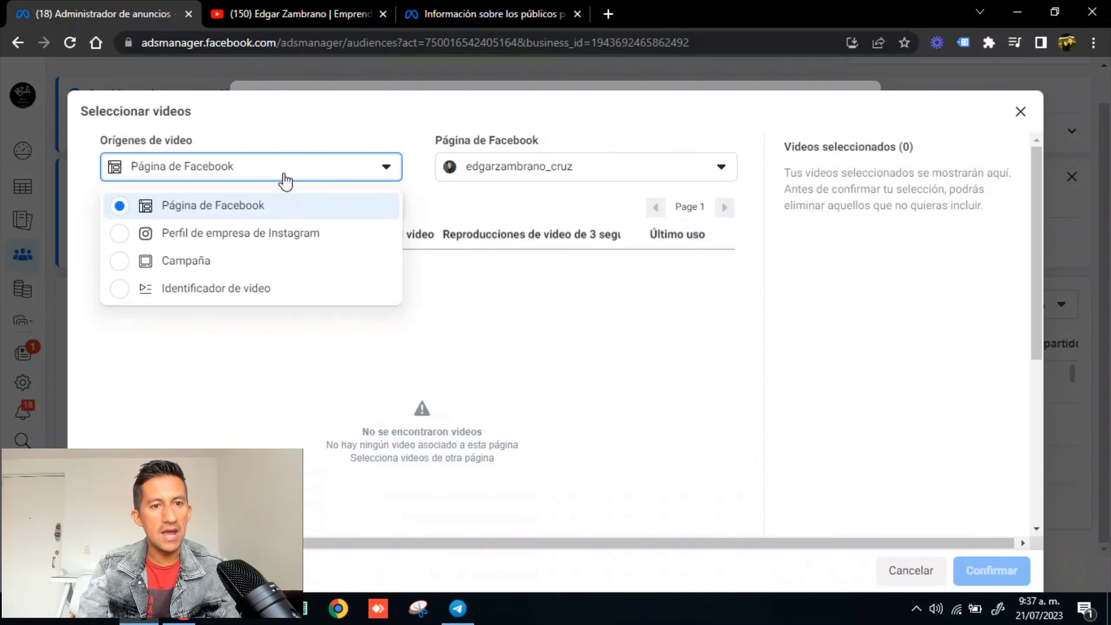
pyautogui.click(128, 239)
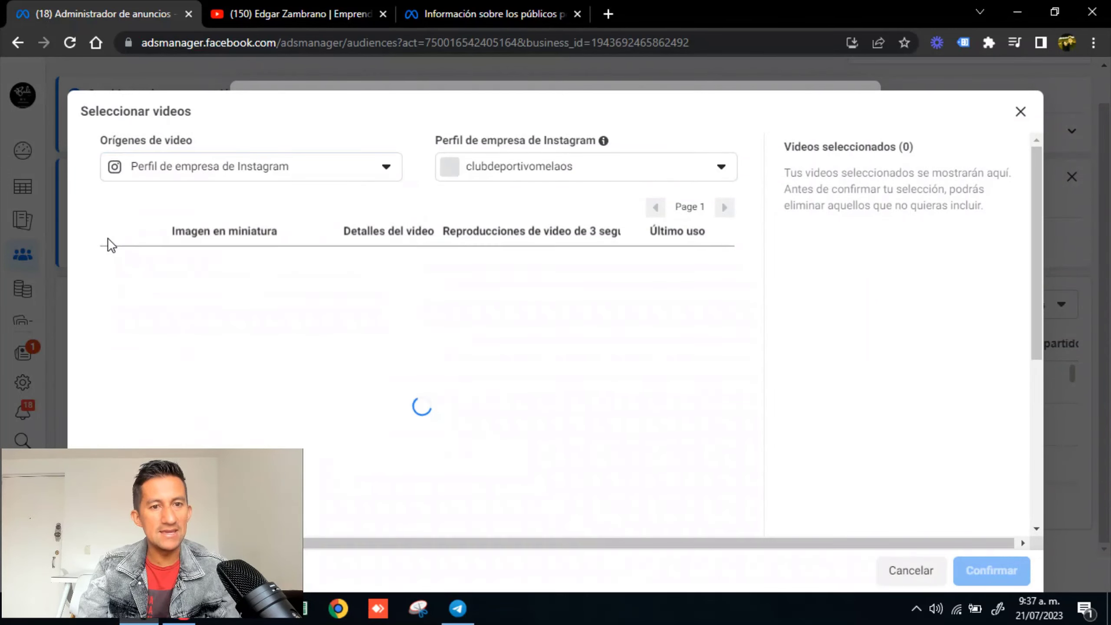
pyautogui.click(597, 182)
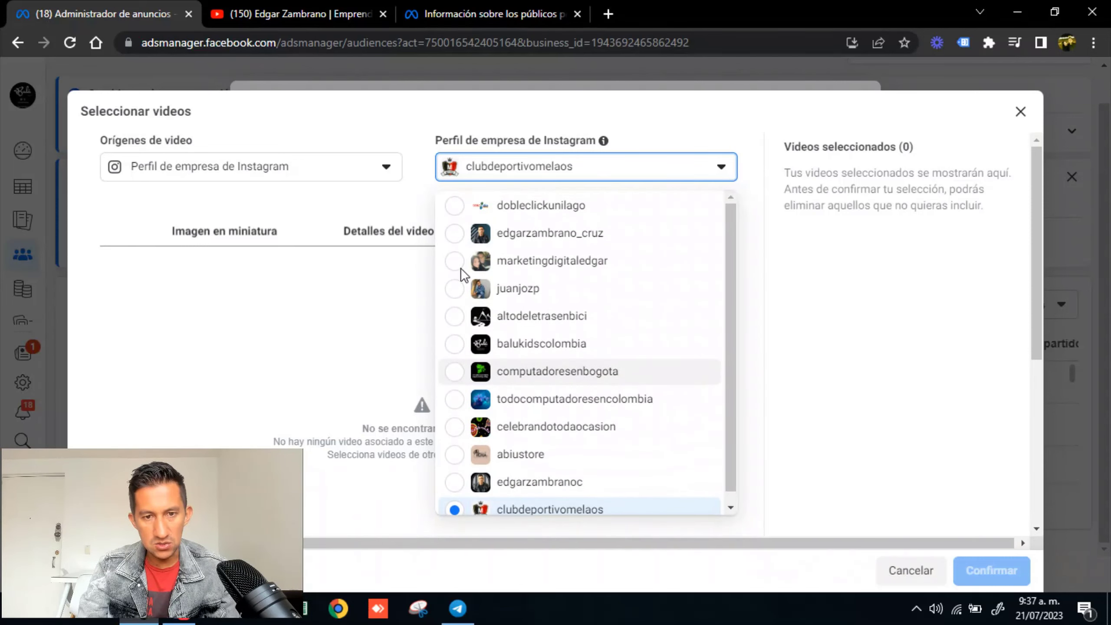
pyautogui.click(450, 346)
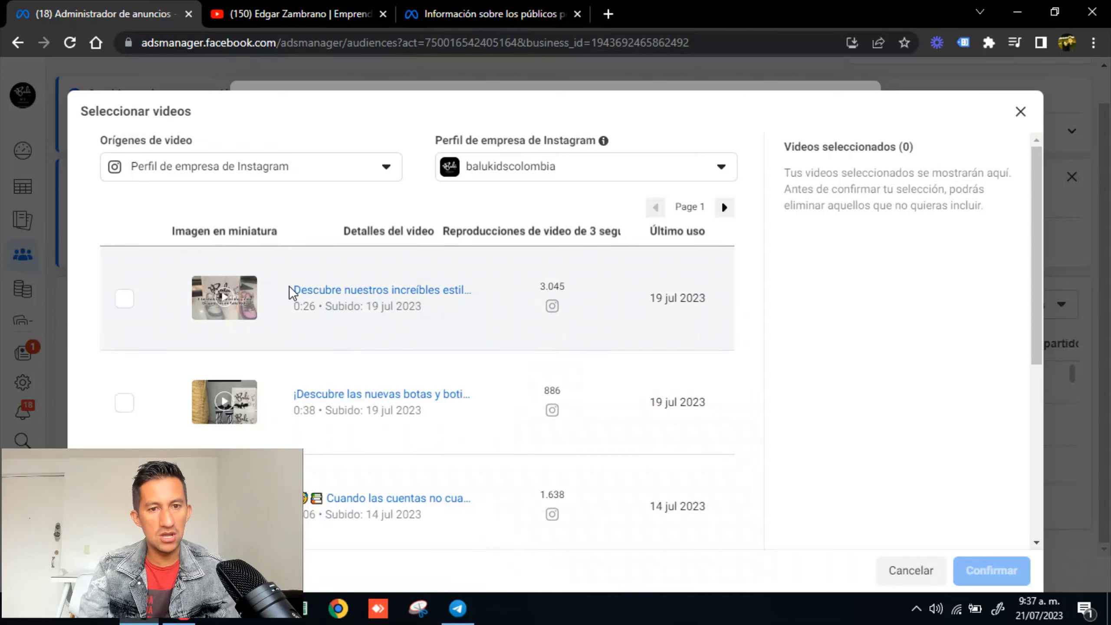
# Select the two videos uploaded on 19 jul 2023 and the 16 jun 2023 video "Ya conoces nuestro deportivo", and review the list
pyautogui.click(143, 296)
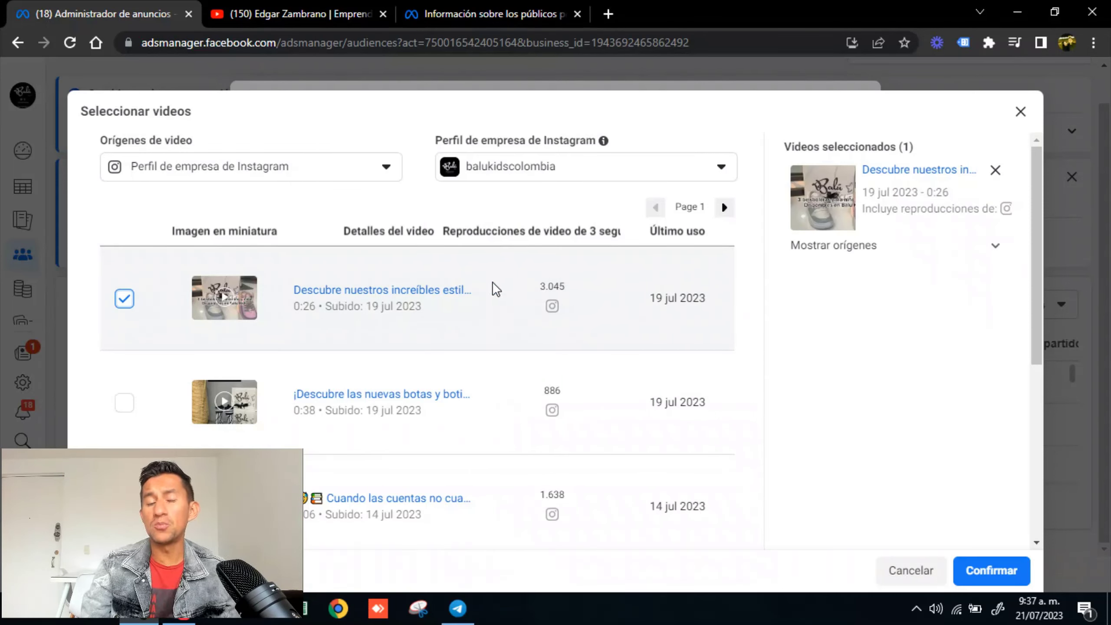
pyautogui.scroll(-2, 386, 321)
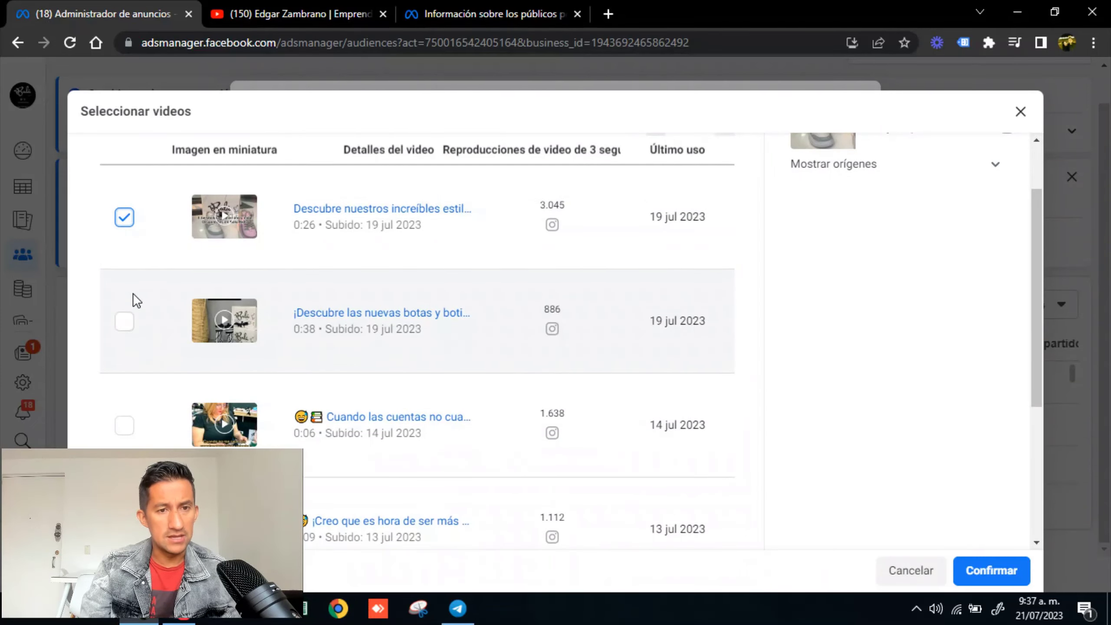
pyautogui.click(124, 321)
pyautogui.scroll(-6, 303, 336)
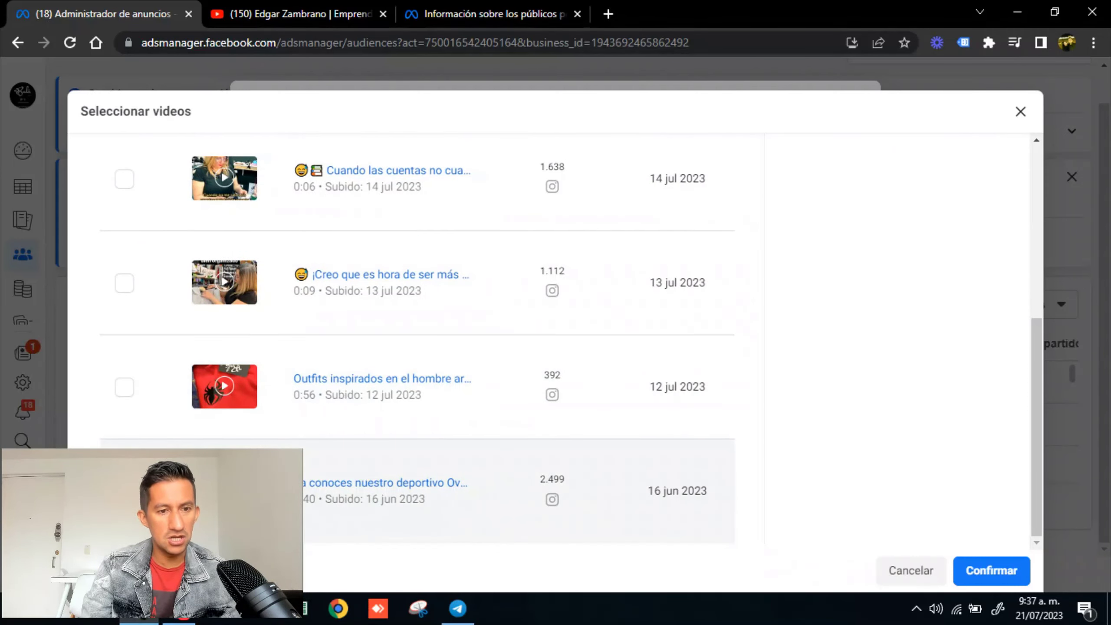
pyautogui.click(357, 458)
pyautogui.scroll(8, 358, 459)
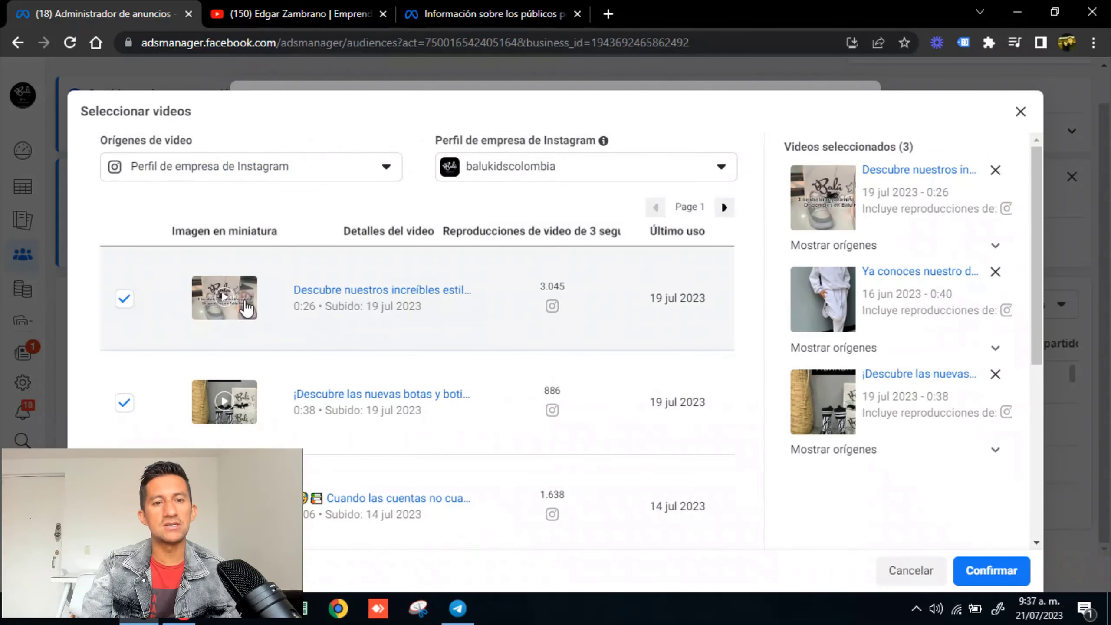
pyautogui.scroll(-7, 354, 393)
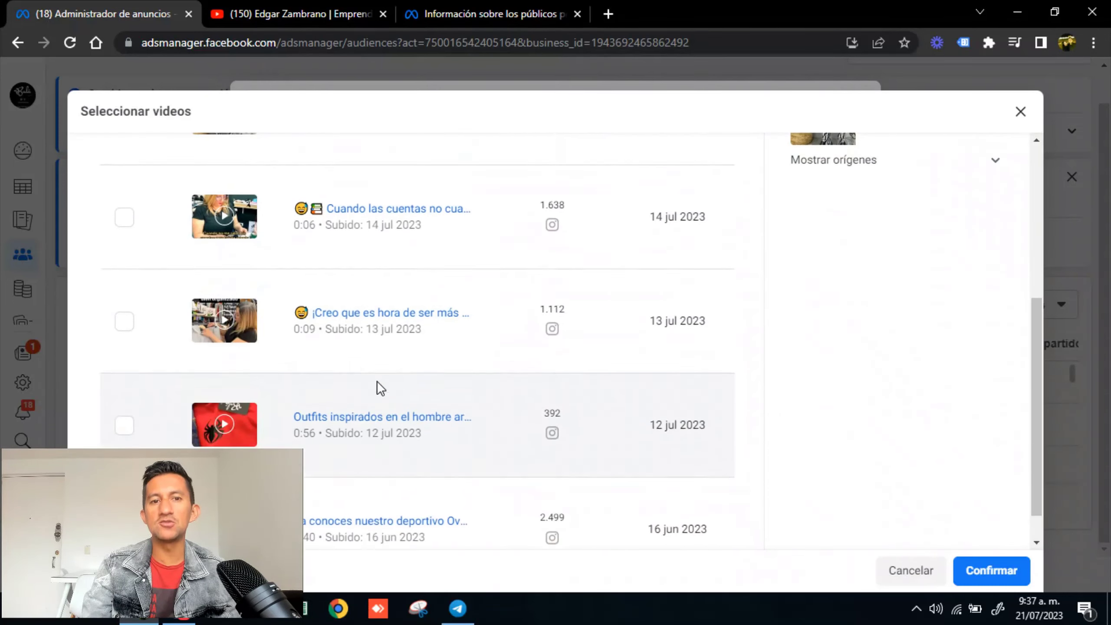
pyautogui.scroll(-1, 376, 380)
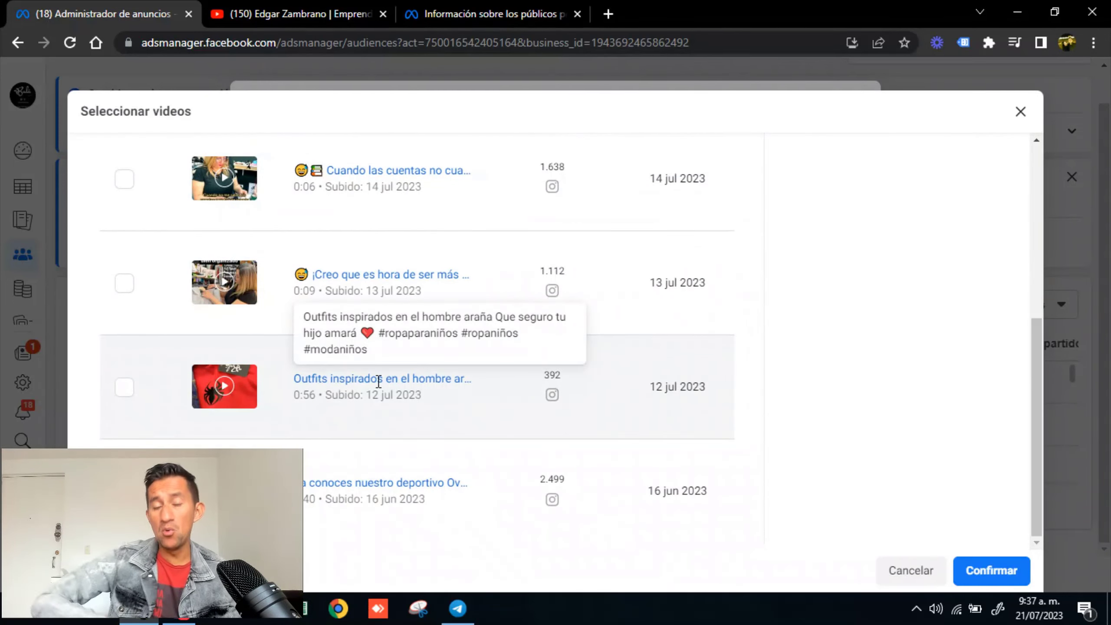
# Confirm the three selected videos and create the 75% video-engagement custom audience, closing the follow-up suggestions
pyautogui.scroll(8, 459, 394)
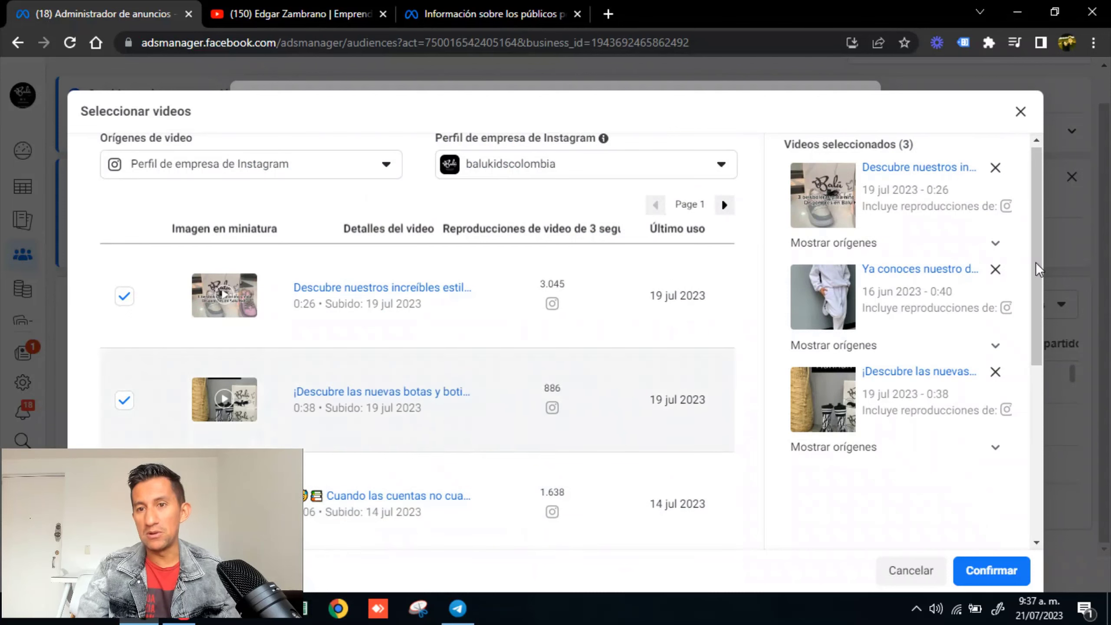
pyautogui.click(991, 570)
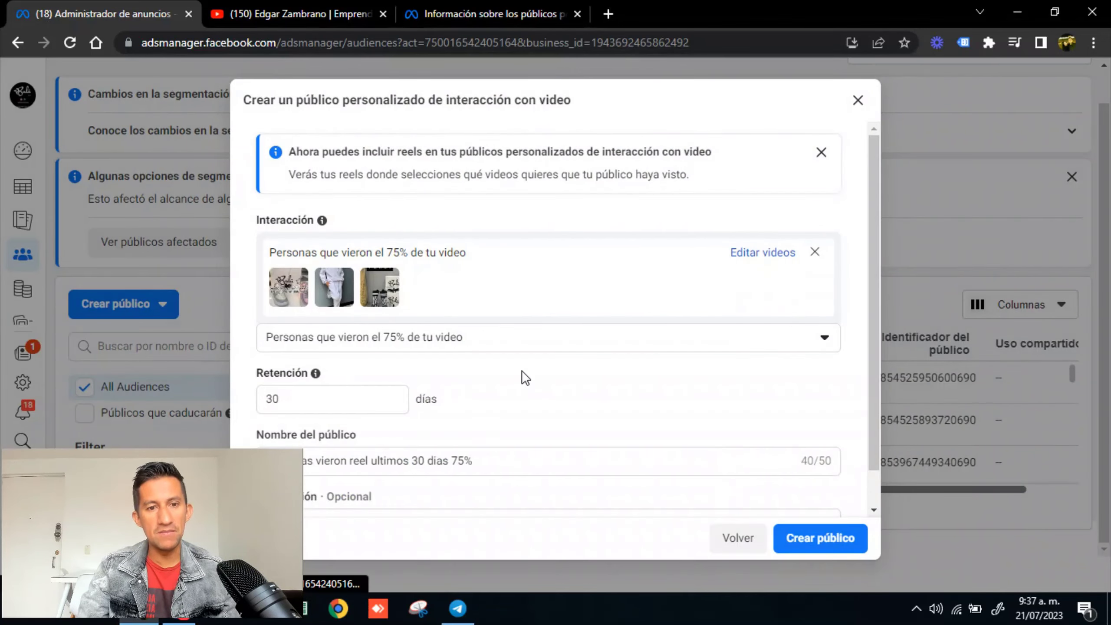
pyautogui.scroll(-1, 610, 314)
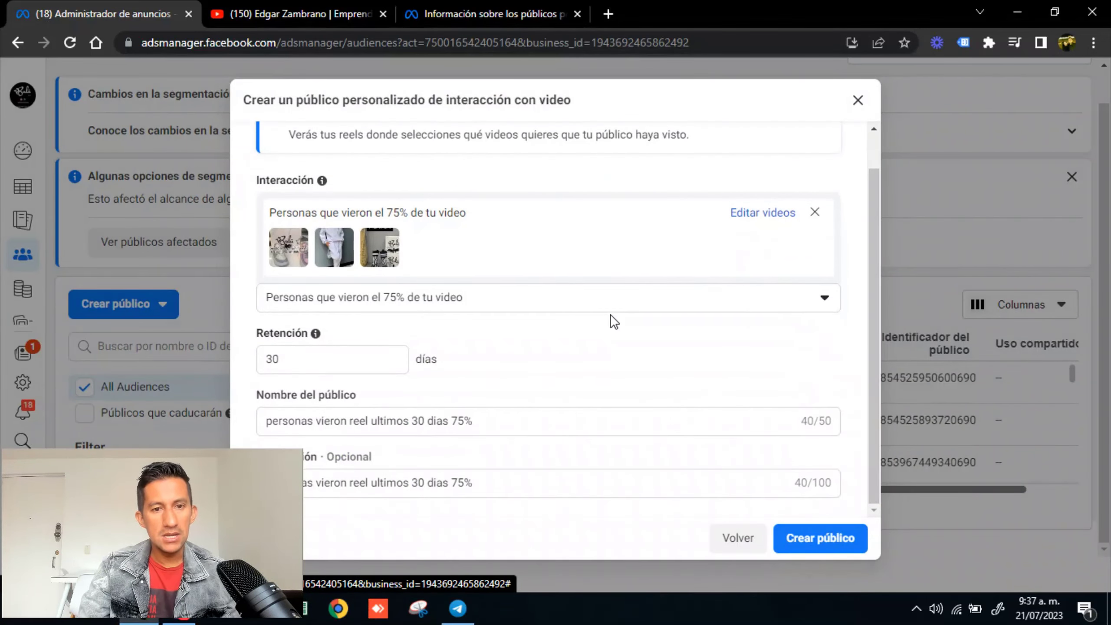
pyautogui.click(836, 540)
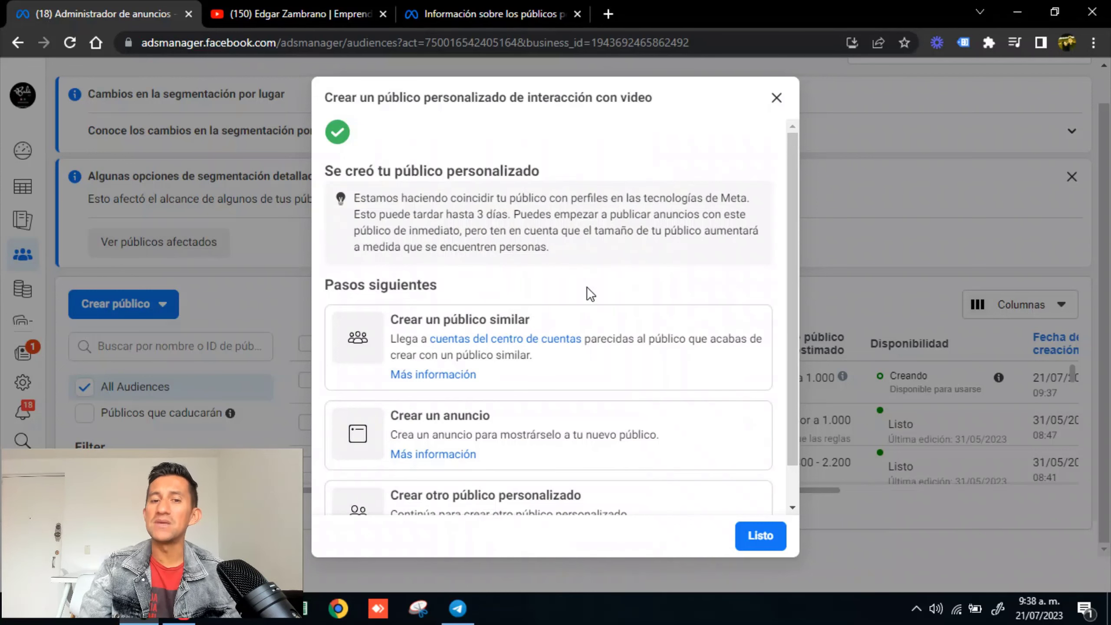
pyautogui.scroll(-2, 568, 315)
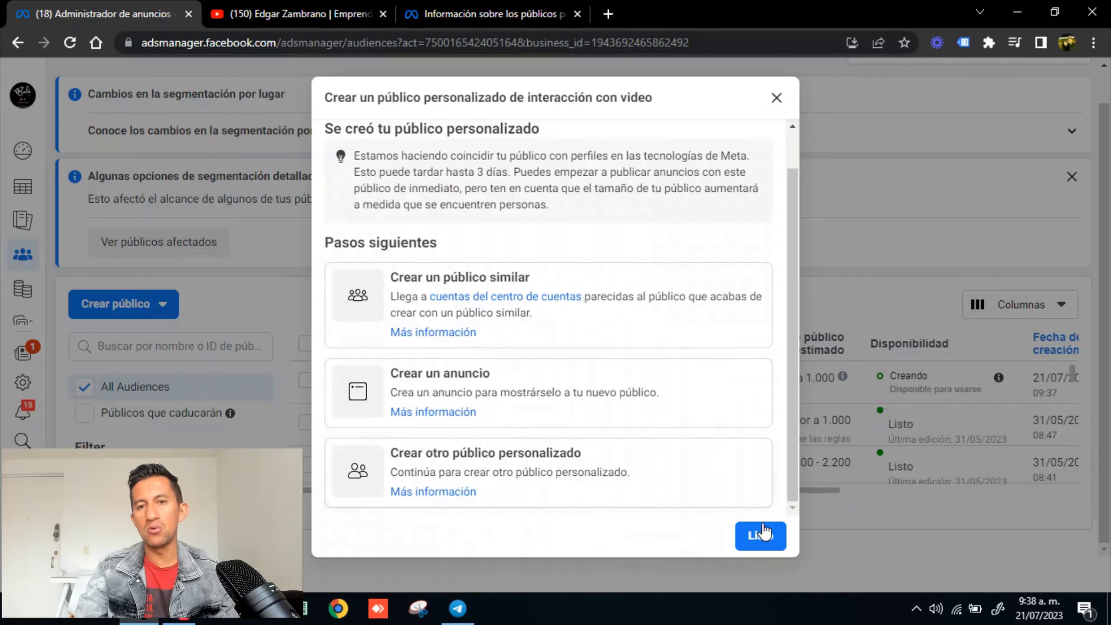
pyautogui.click(776, 98)
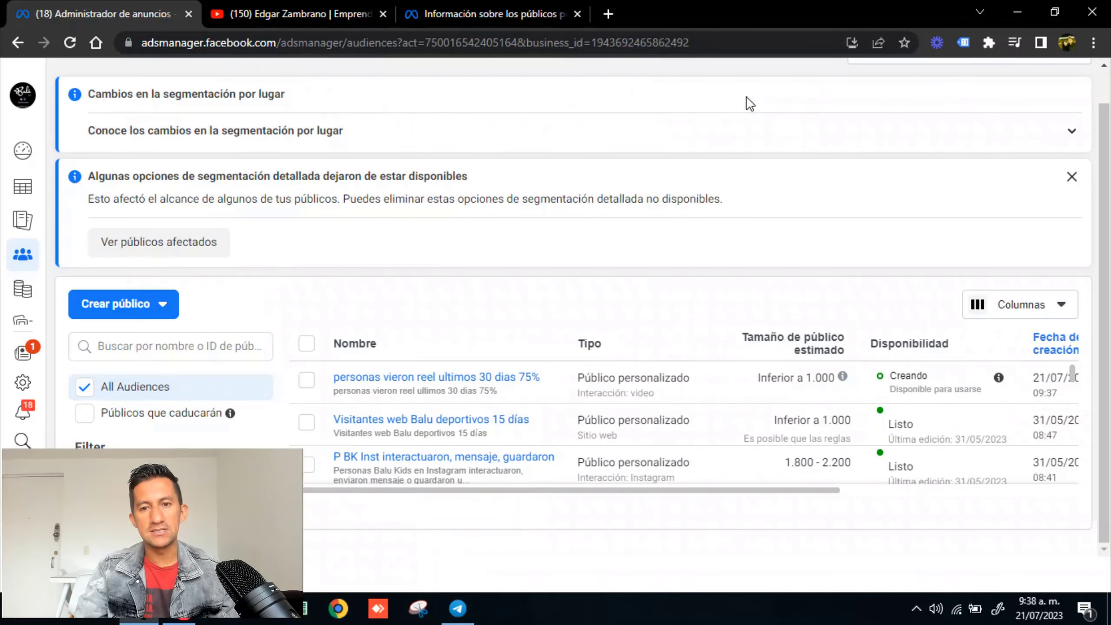
# Examine the audience list, checking the new reel audience and the existing ones for type, estimated size, availability and creation date
pyautogui.moveTo(359, 385)
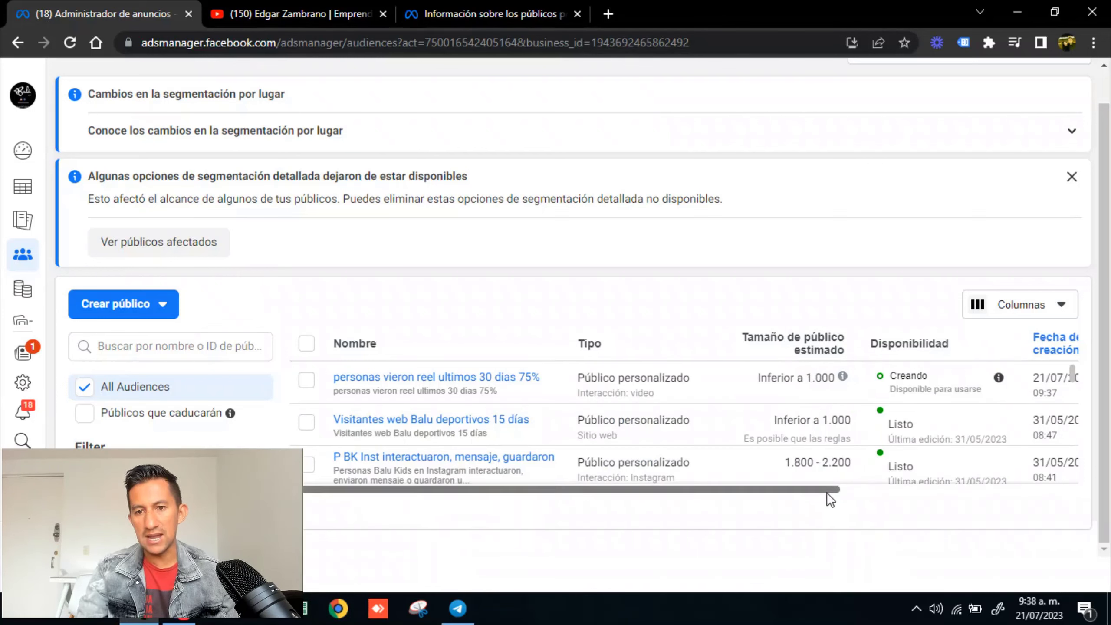
pyautogui.moveTo(827, 488); pyautogui.dragTo(793, 410)
pyautogui.scroll(-2, 687, 399)
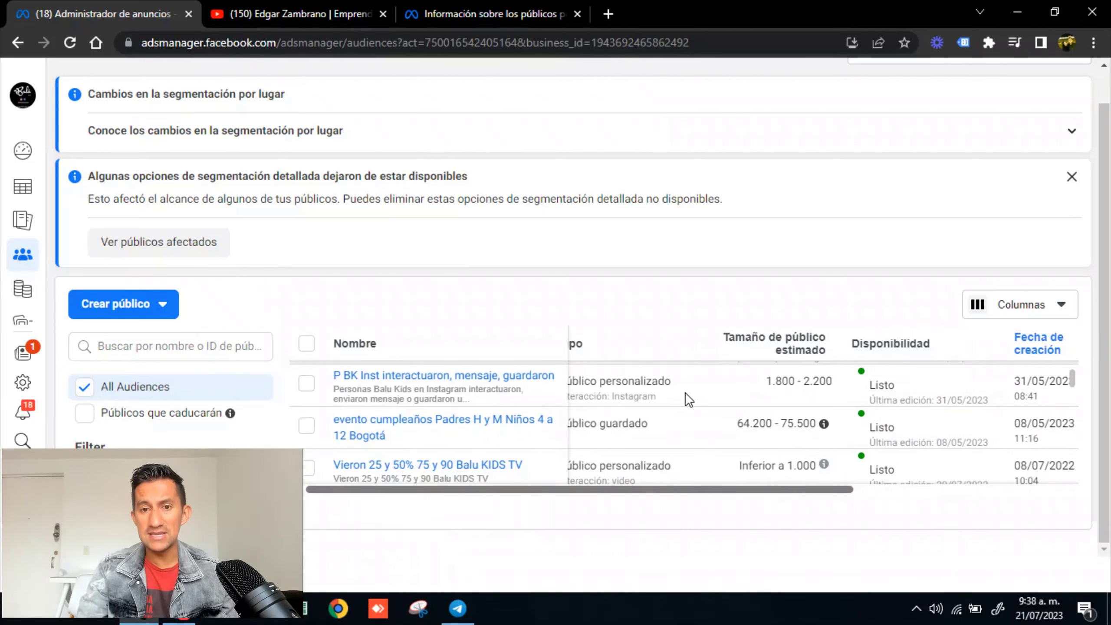
pyautogui.moveTo(698, 489); pyautogui.dragTo(614, 497)
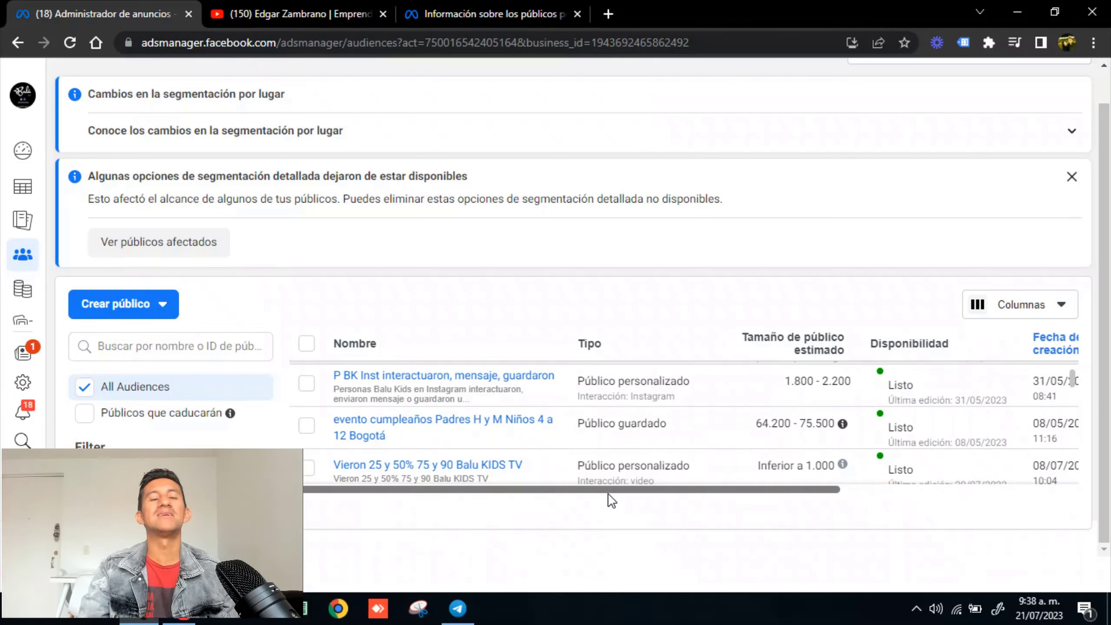